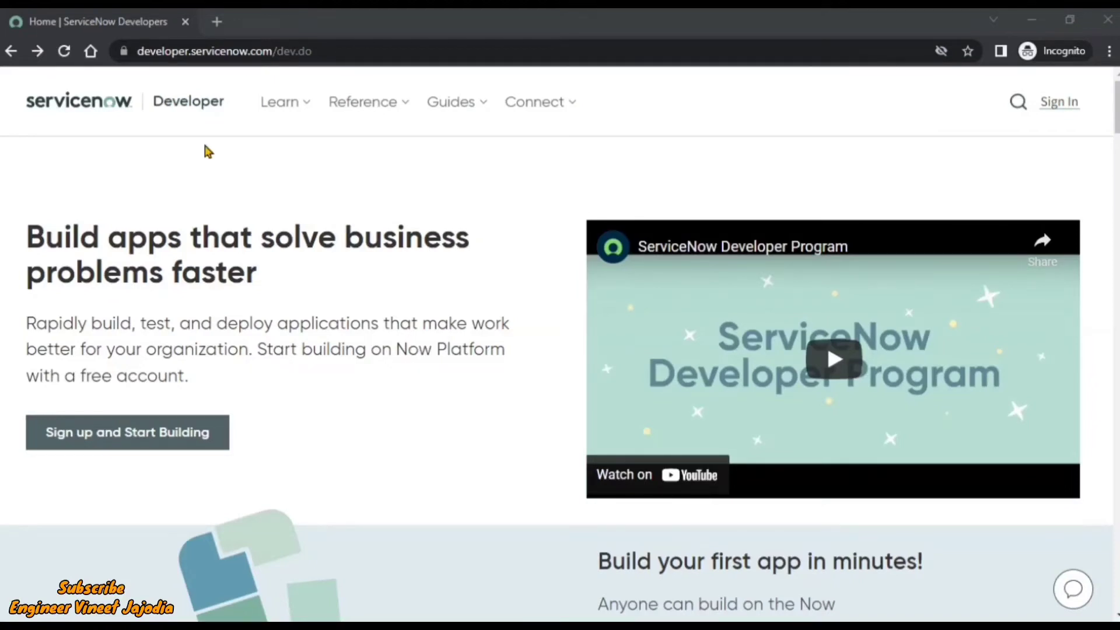
Step: Open the 'Sign up for a ServiceNow ID' form via 'Sign up and Start Building'
click(270, 51)
key(ctrl+a)
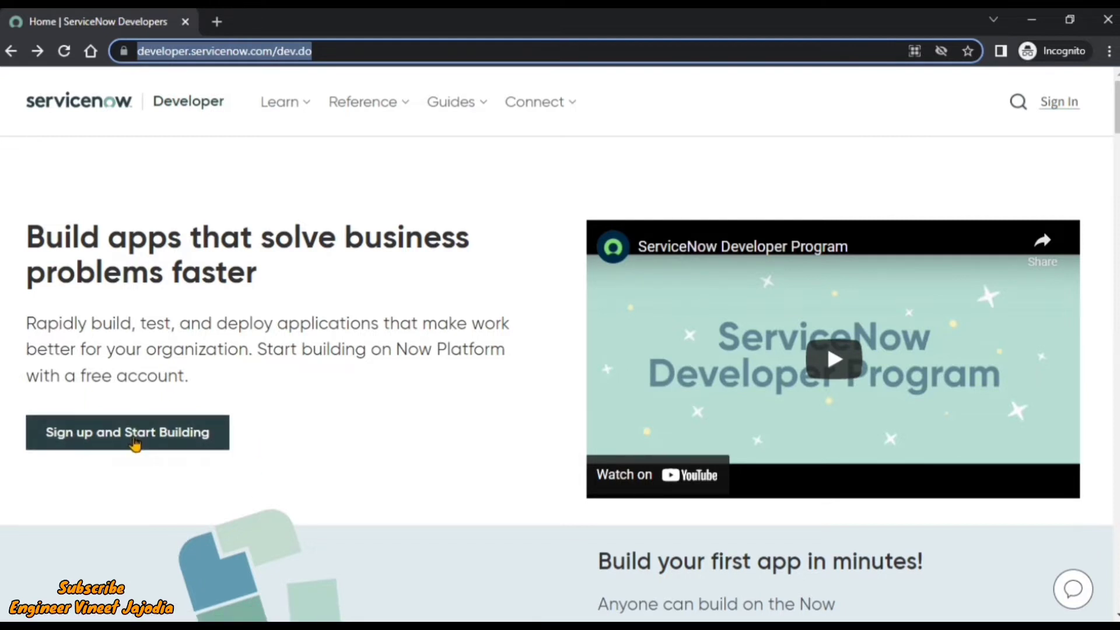
click(155, 442)
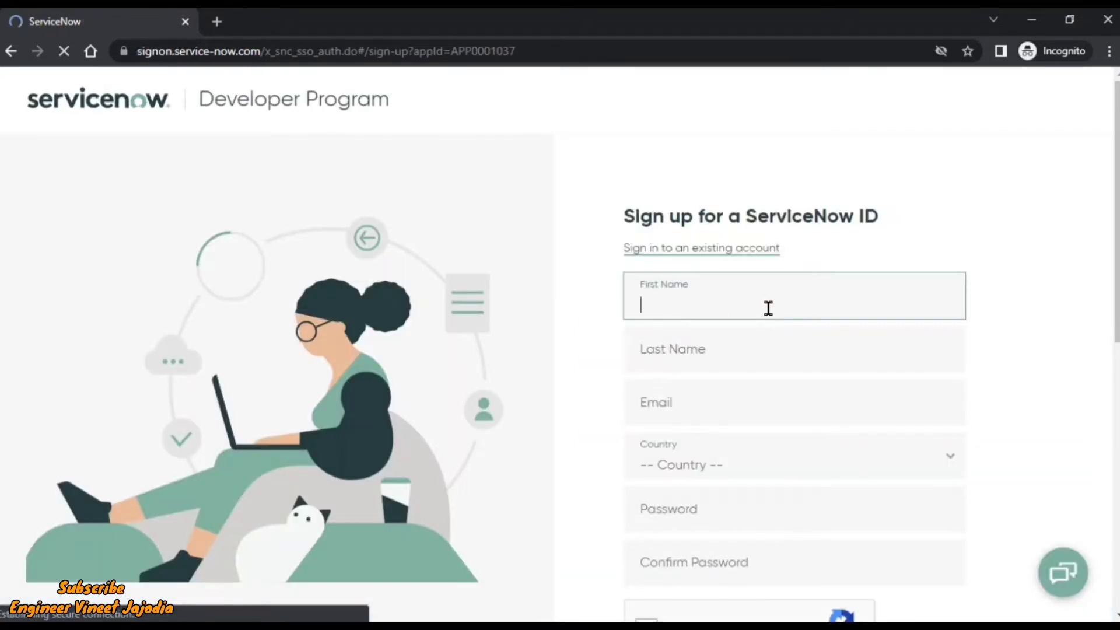
Step: Enter the first and last name, and fill the e-mail from the saved autofill
click(769, 342)
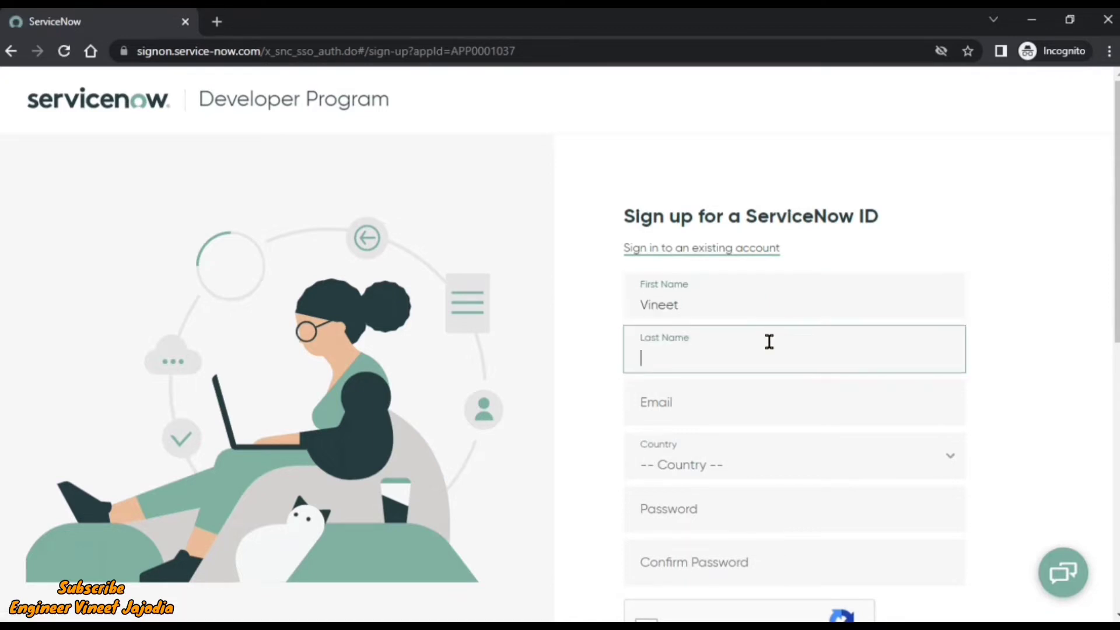
text(J)
key(BackSpace)
click(751, 408)
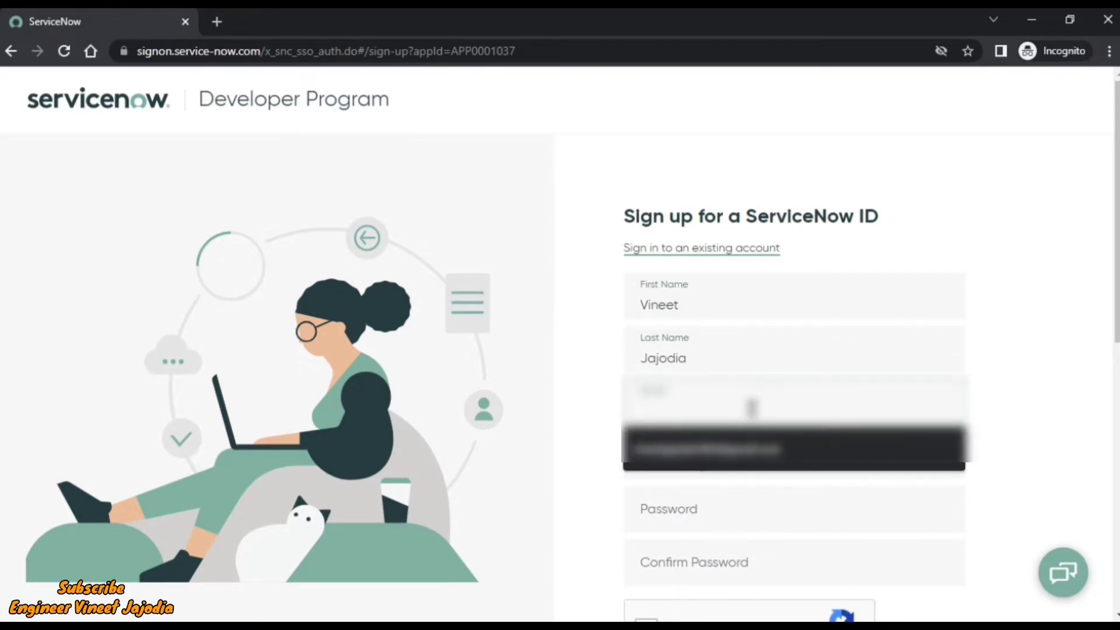
click(758, 448)
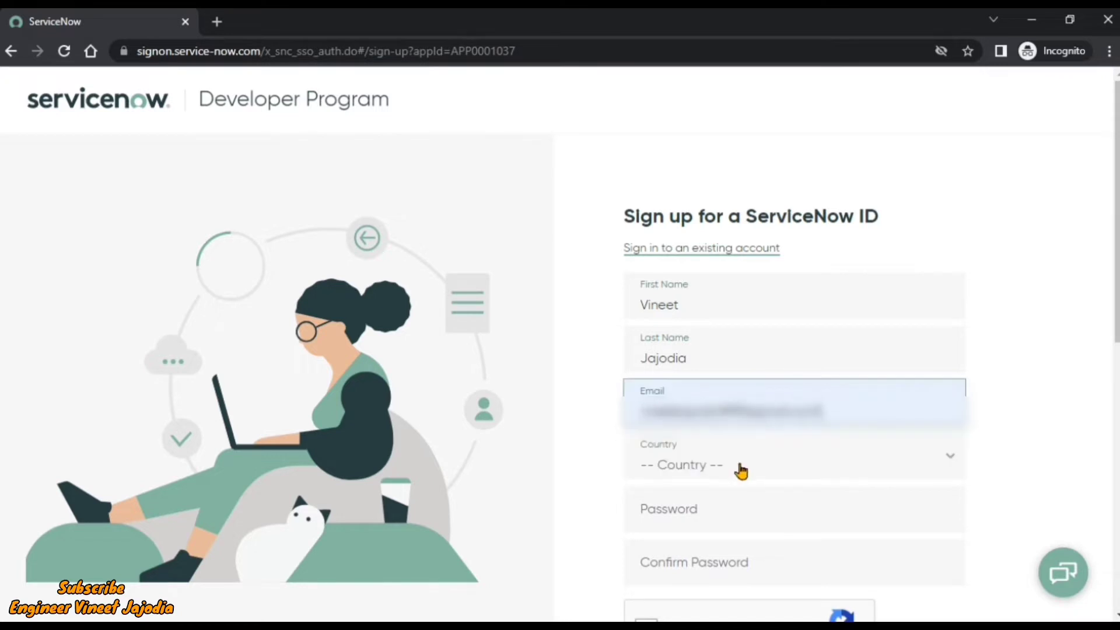
Step: Choose IN - India as the country and enter the account password and its confirmation
click(755, 469)
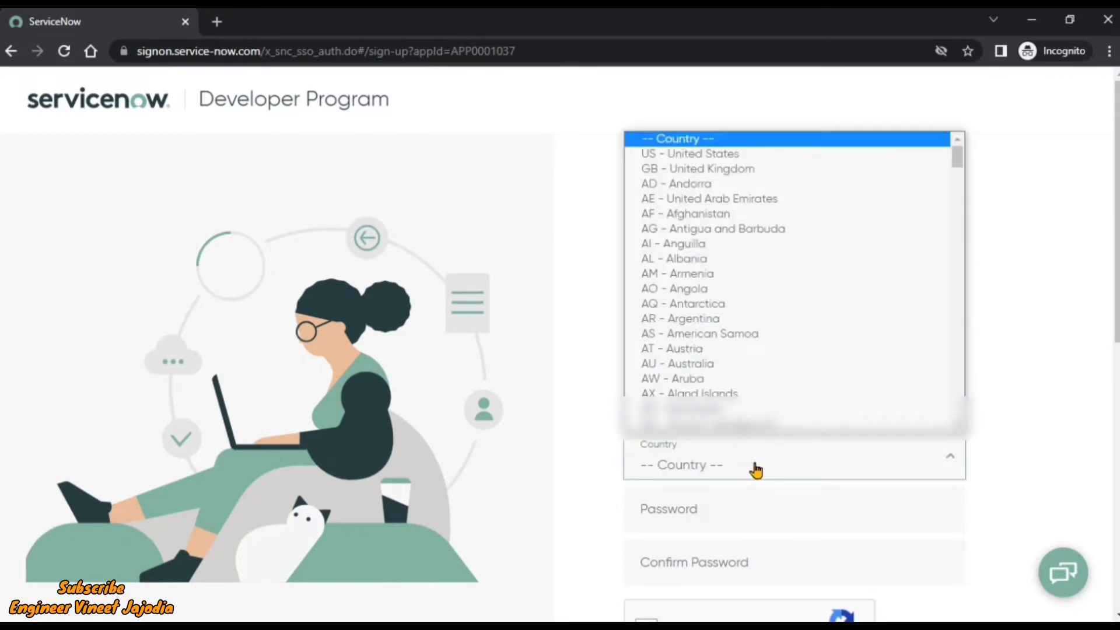
text(in)
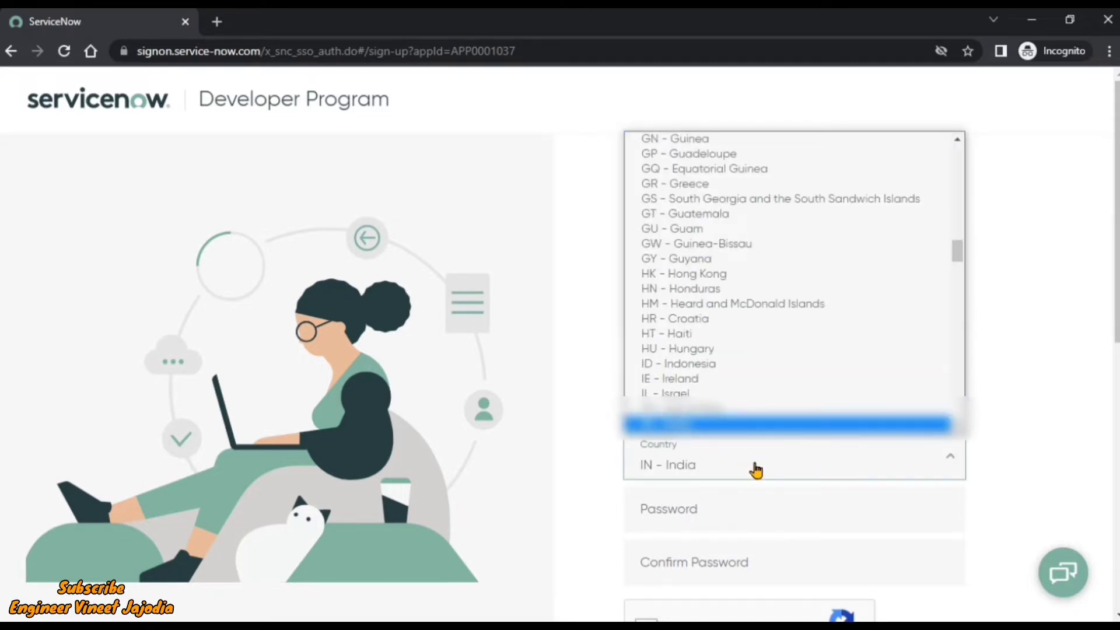
click(755, 469)
click(746, 511)
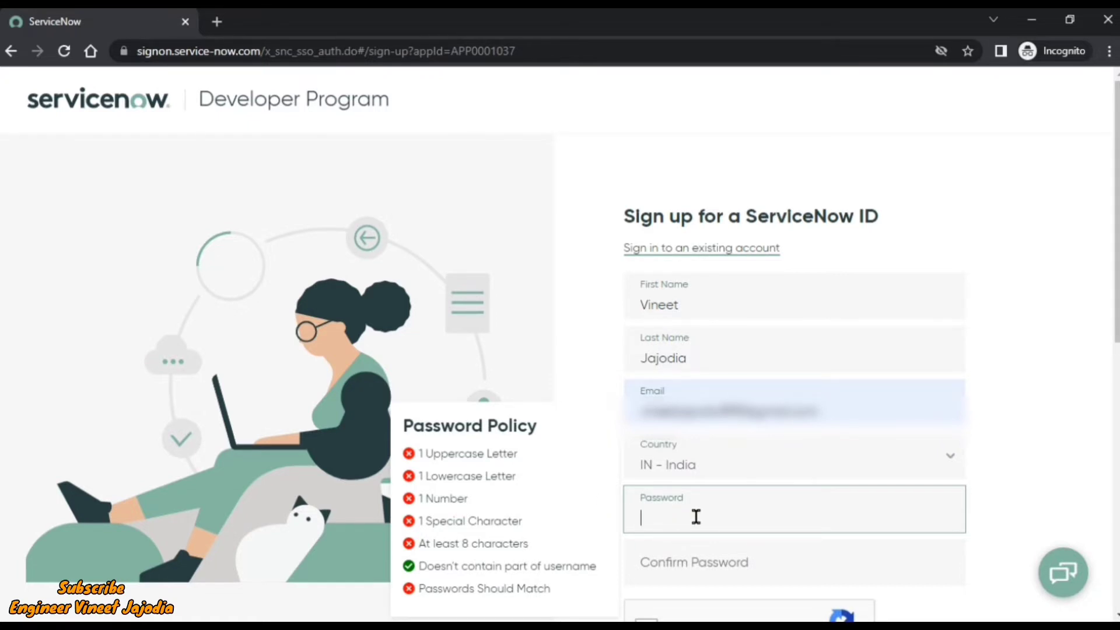
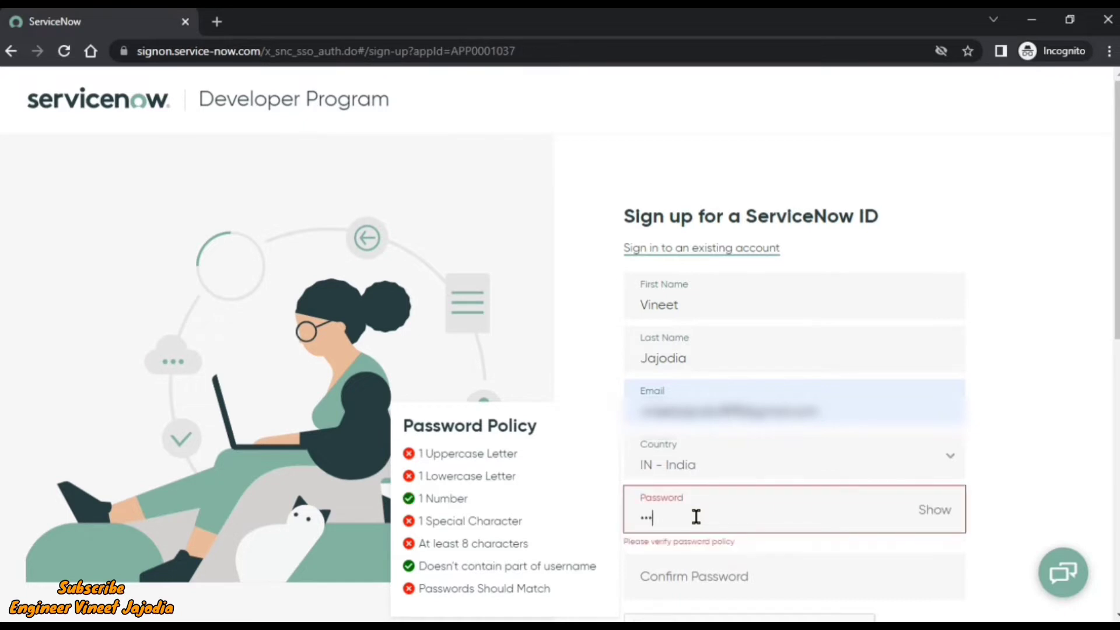
click(698, 560)
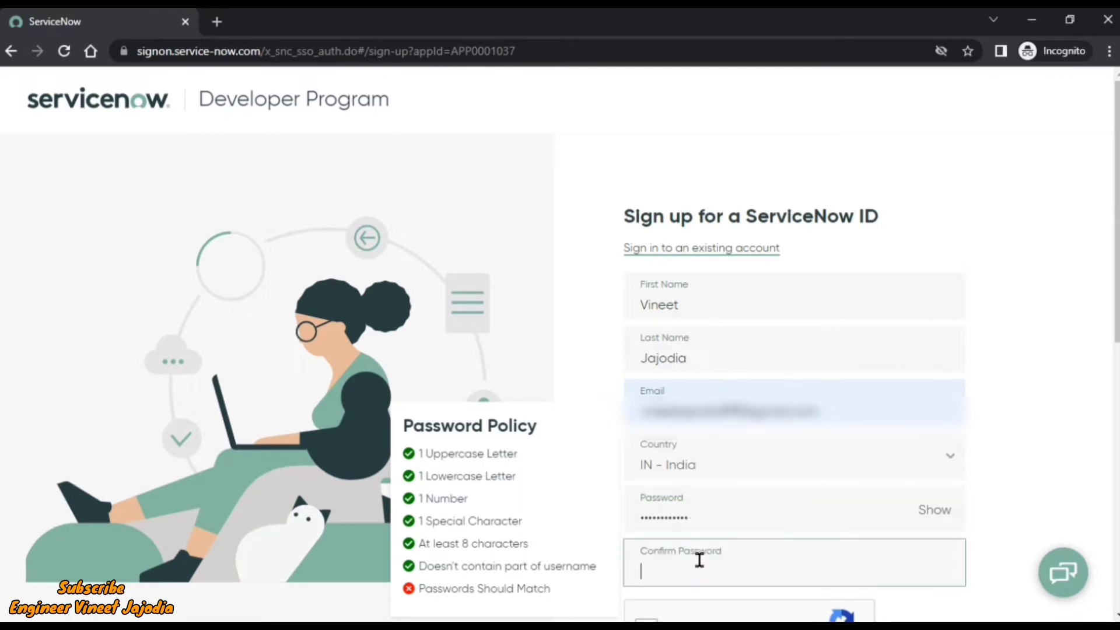
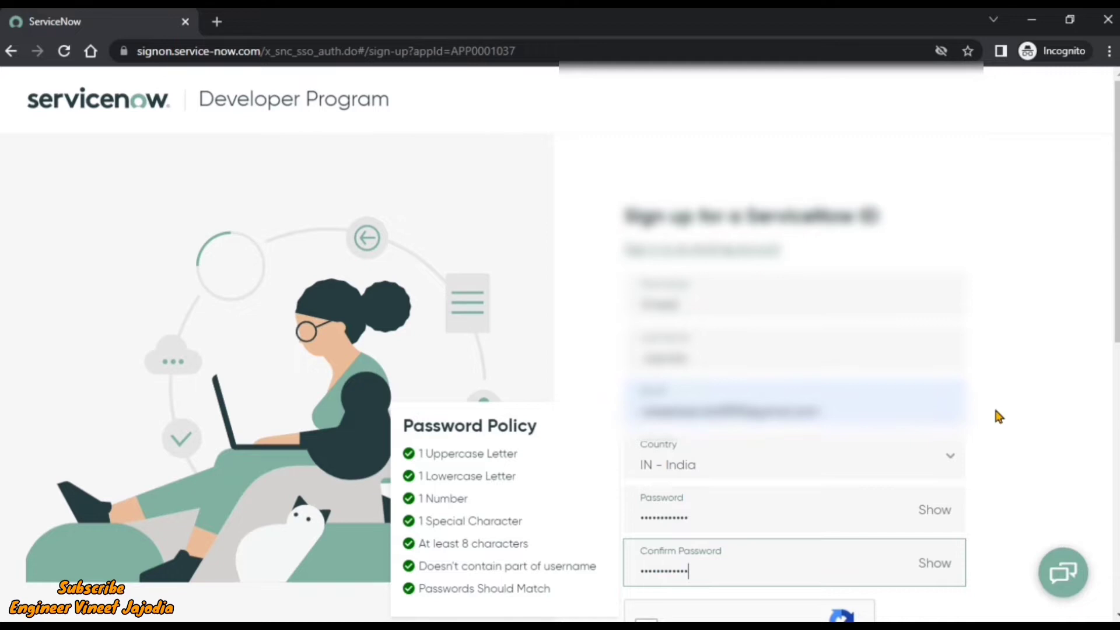
Step: Tick 'I'm not a robot' and the terms checkbox, then submit the sign-up
scroll(995, 412, down, 3)
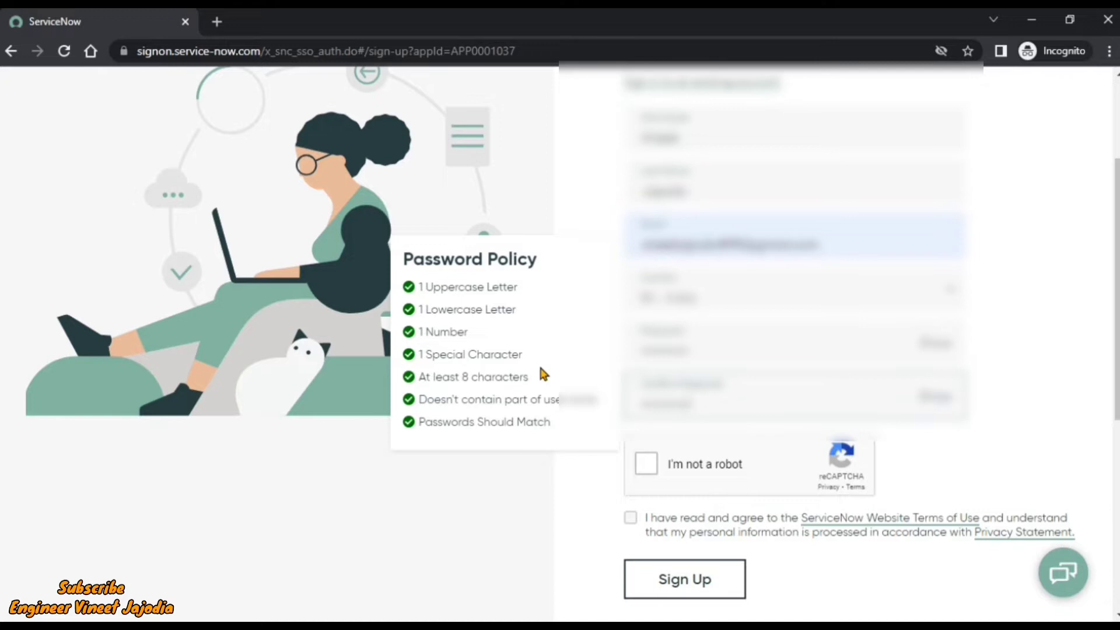
click(649, 467)
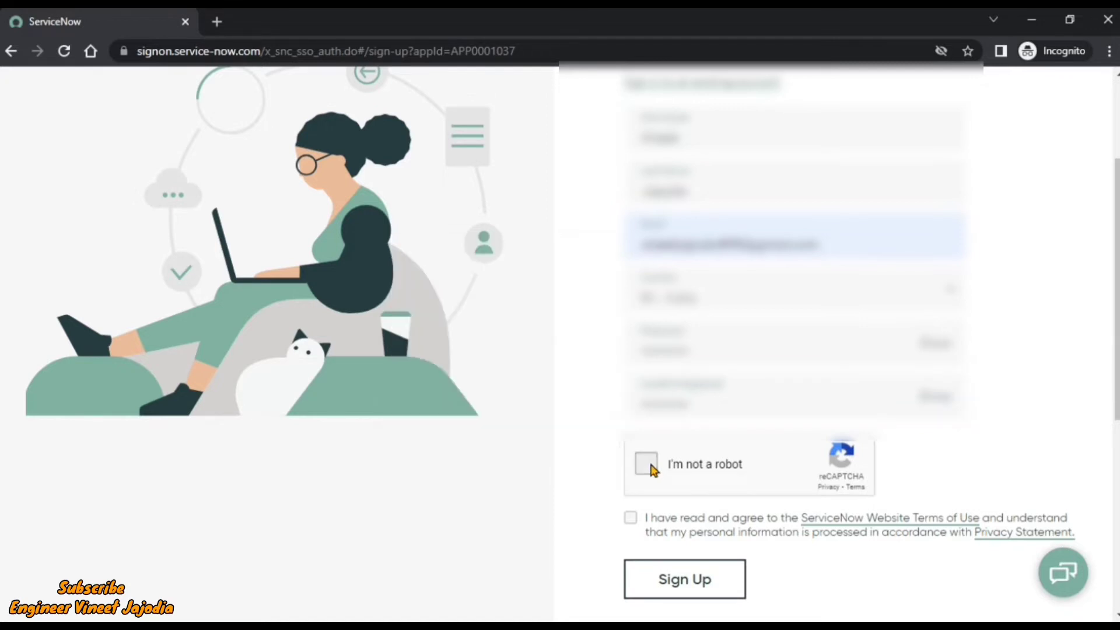
click(632, 521)
click(686, 580)
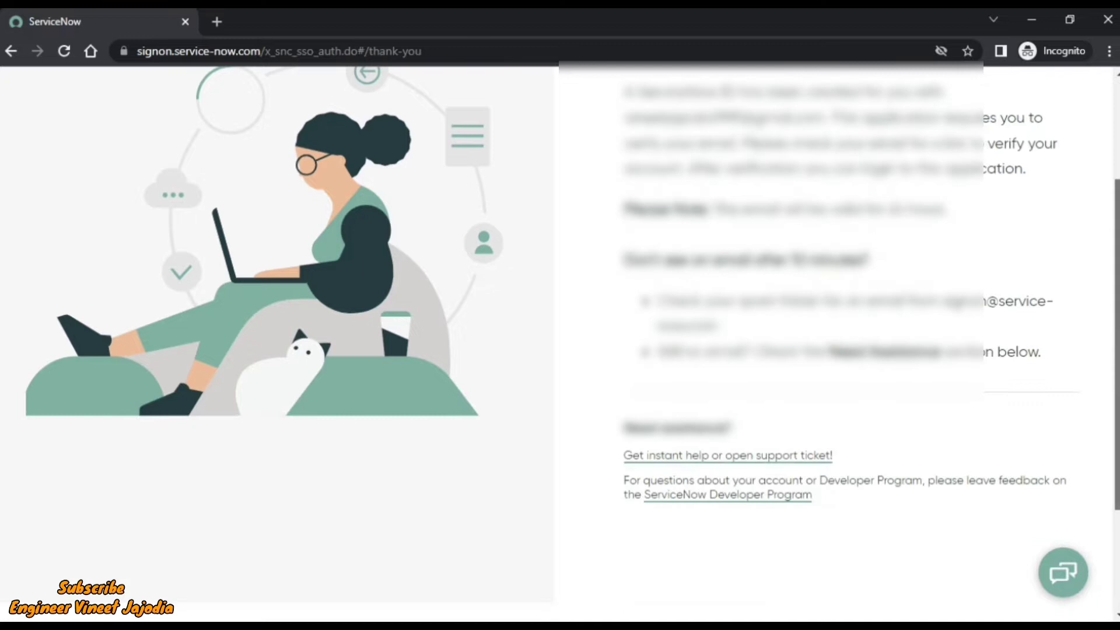
scroll(559, 338, up, 2)
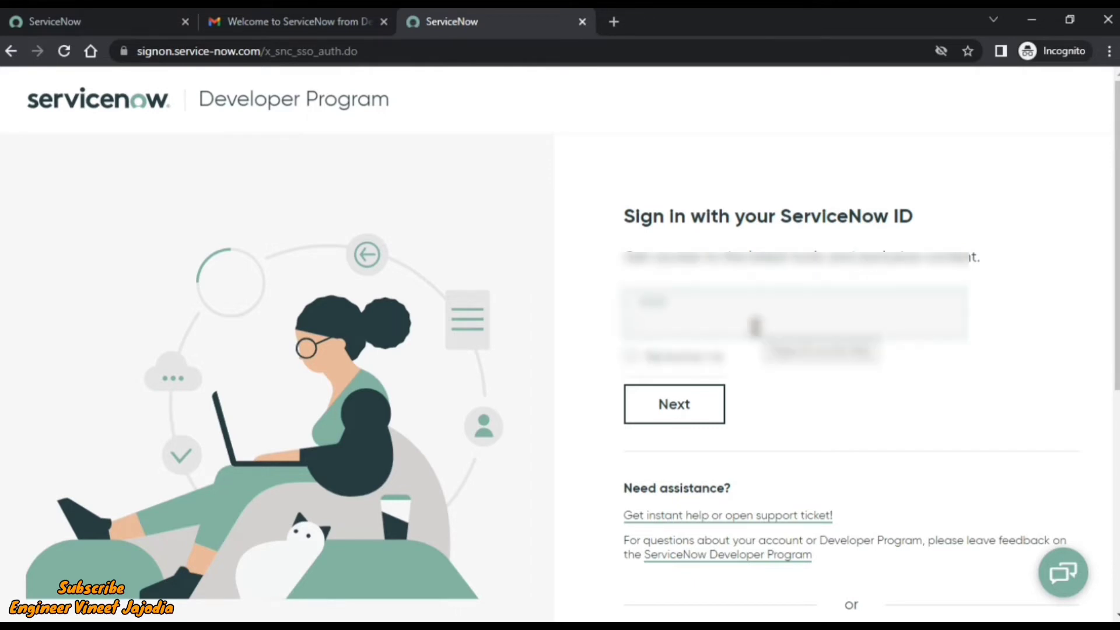
Step: Sign in with the saved e-mail address and the new account password
click(754, 327)
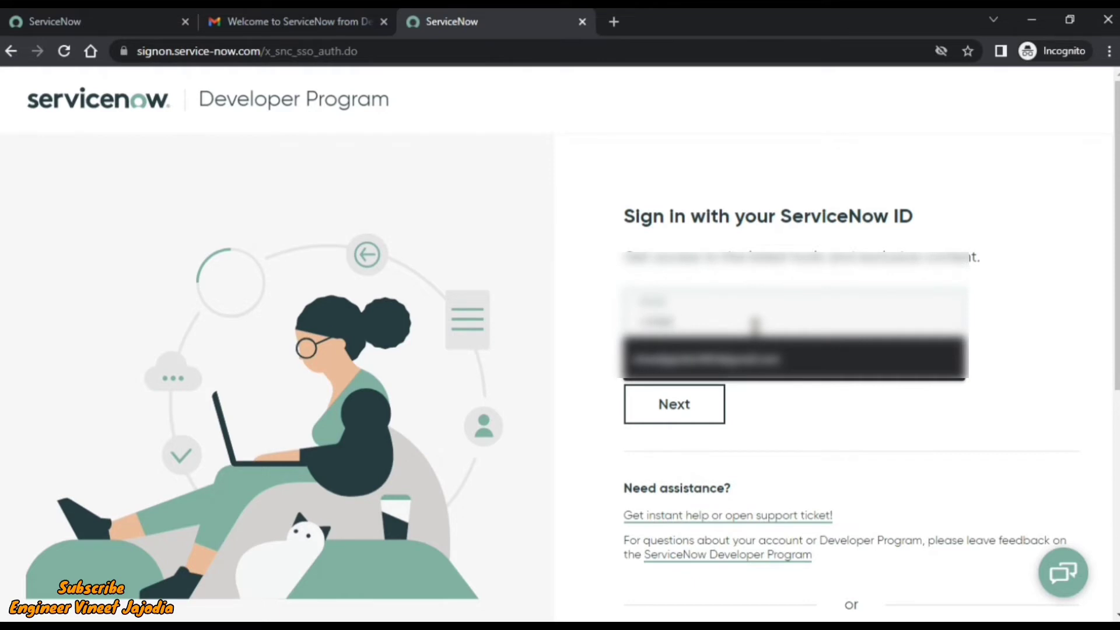
click(757, 376)
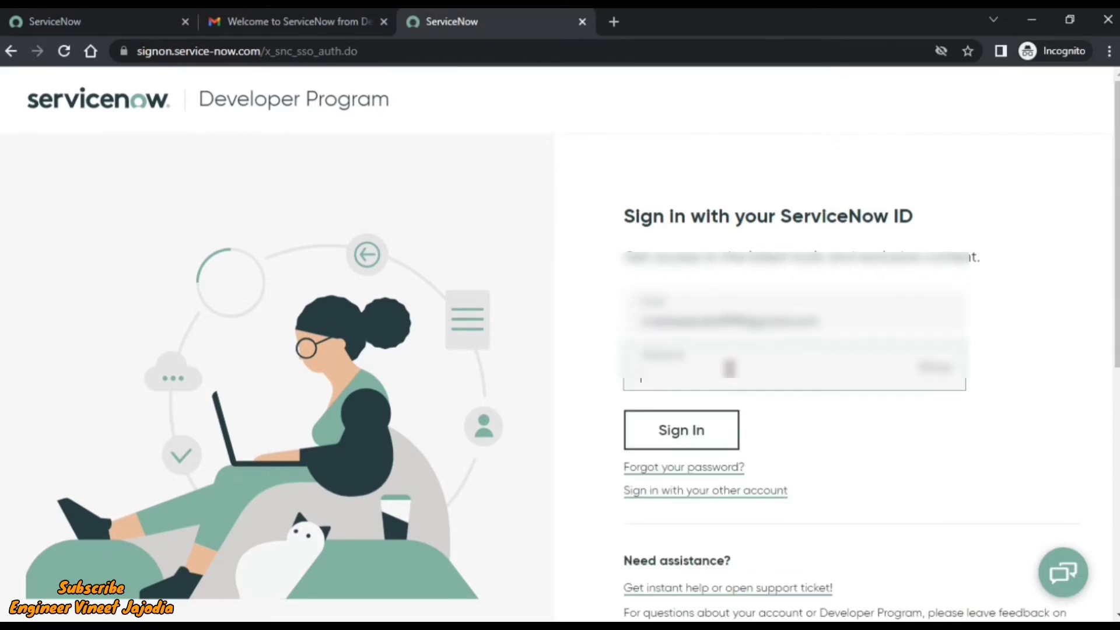
text(*********)
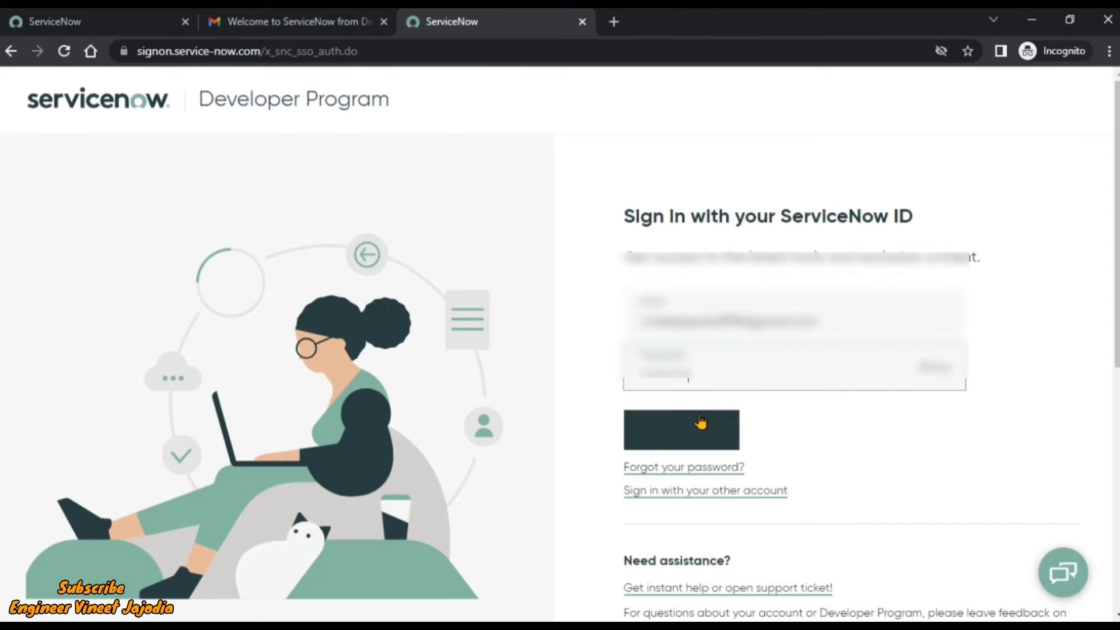
click(702, 425)
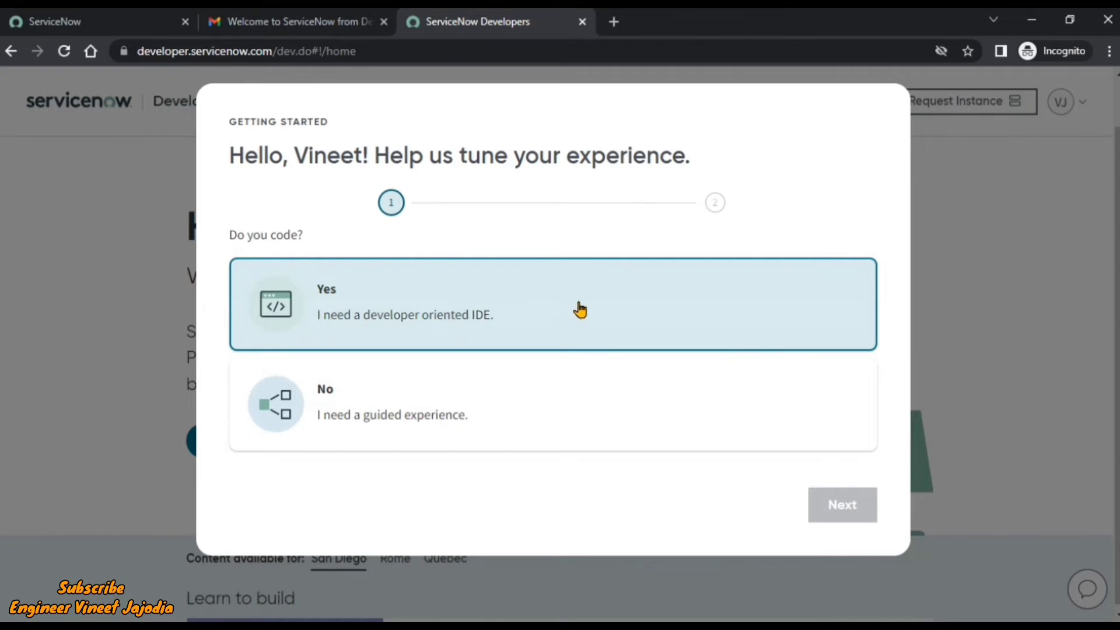
Step: Answer Yes to coding, pick Developer, Designer and IT Admin roles, and finish setup
click(579, 310)
click(842, 505)
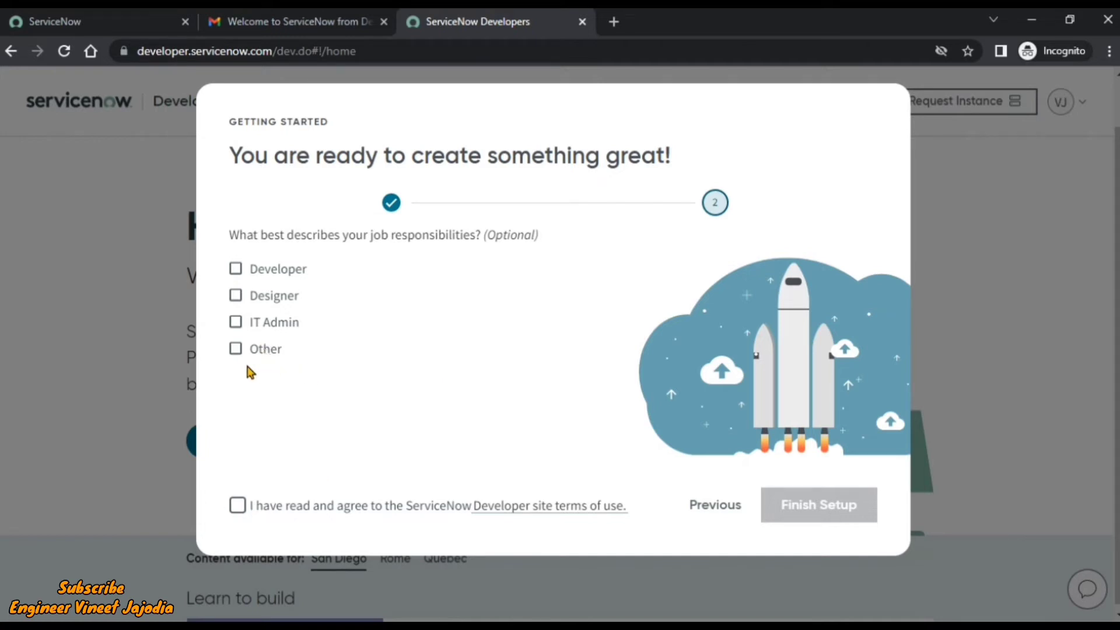
click(236, 268)
click(238, 298)
click(236, 323)
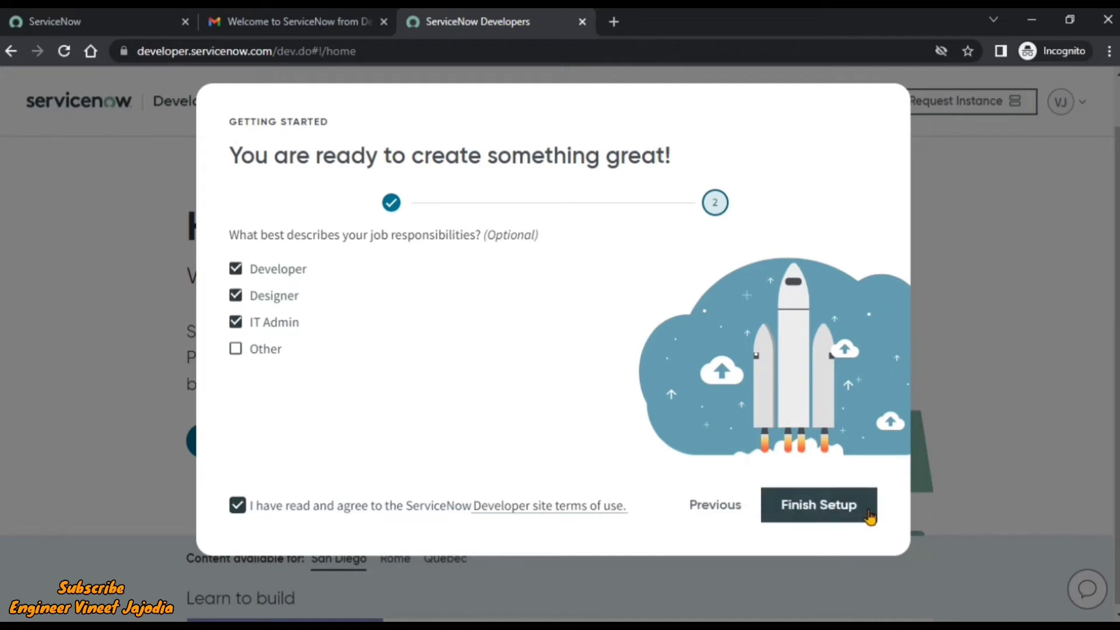
click(800, 511)
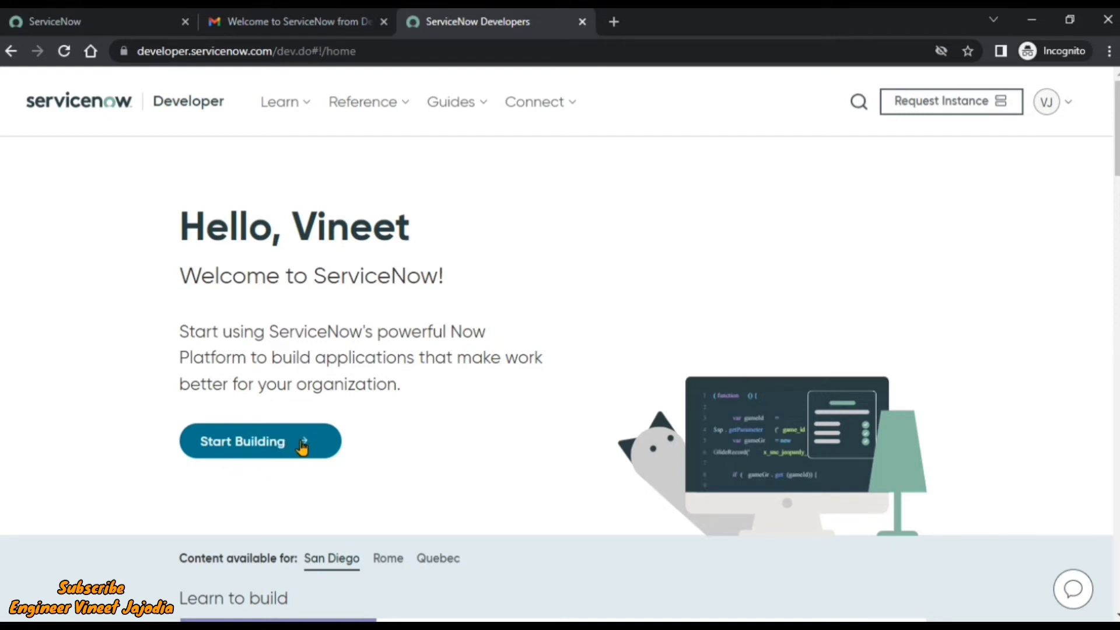
Step: Start Building a personal developer instance, which opens at App Engine Studio in a new tab
click(302, 447)
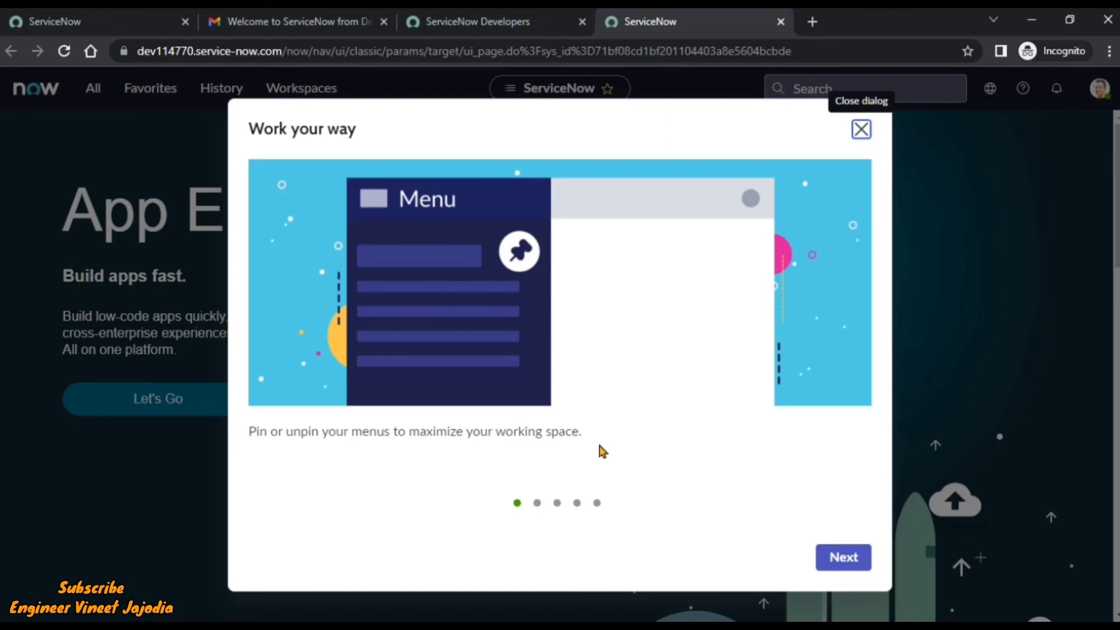
Step: Step through the five welcome tour slides and dismiss the tour with 'Got it!'
click(840, 557)
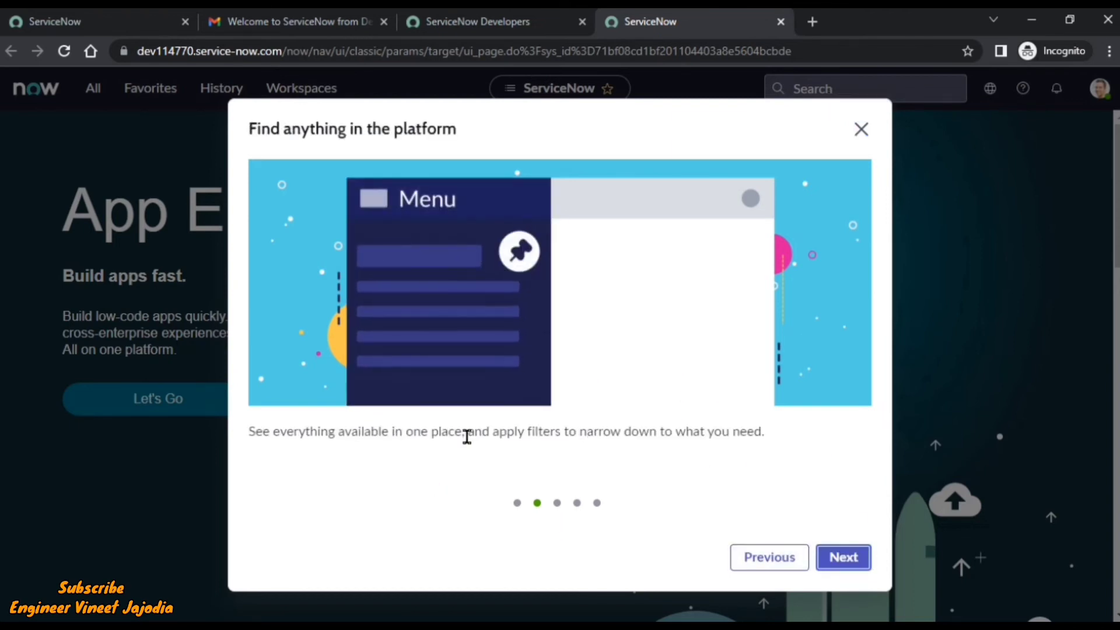
click(843, 558)
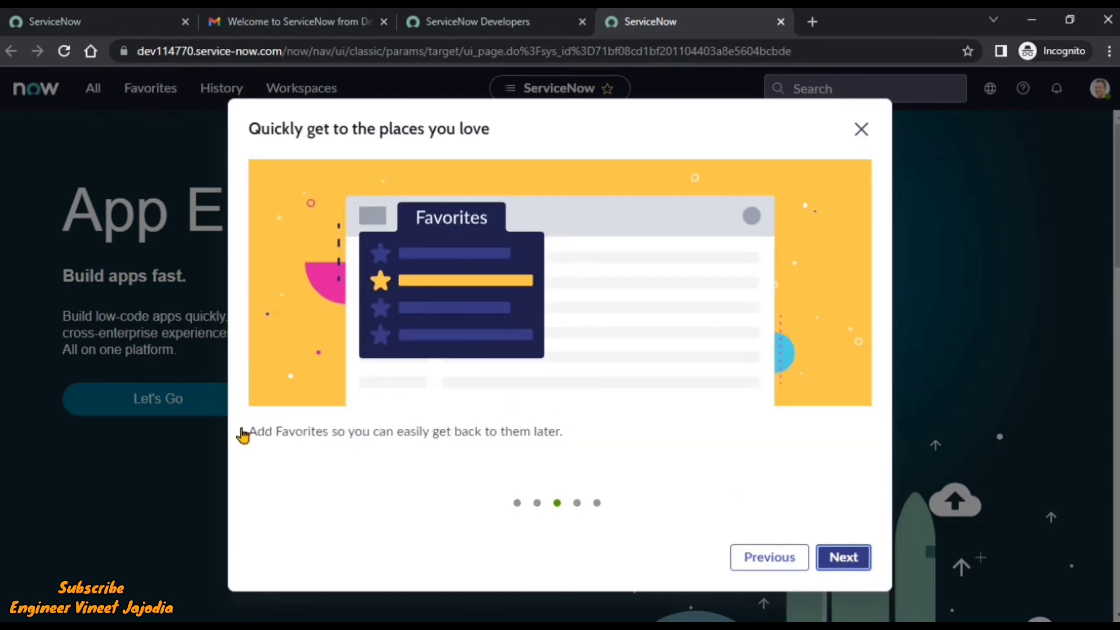
click(859, 558)
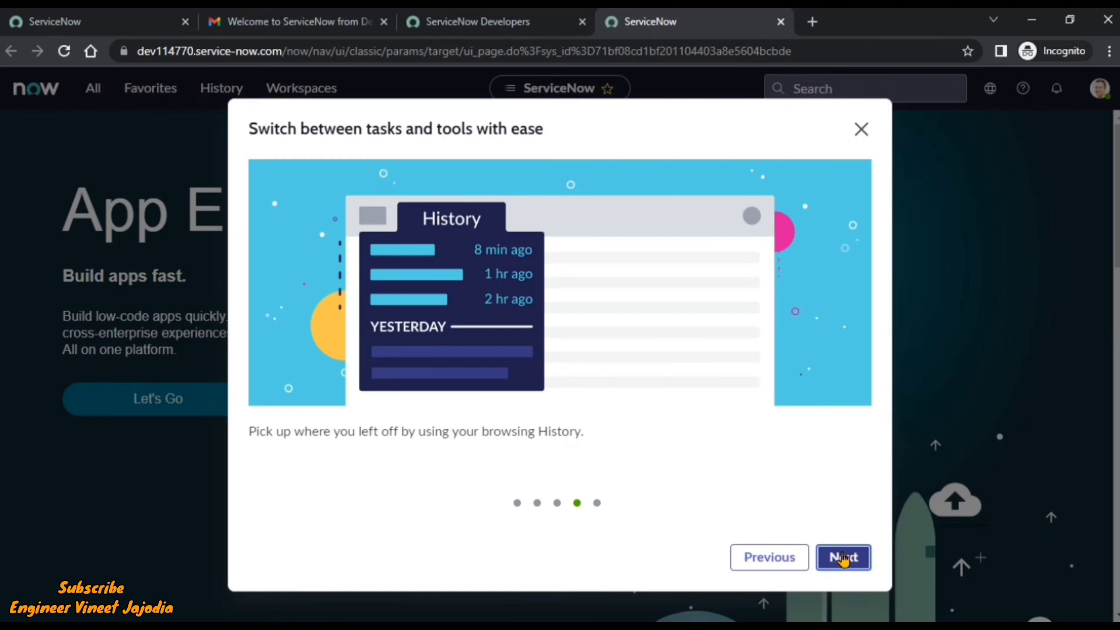
click(843, 558)
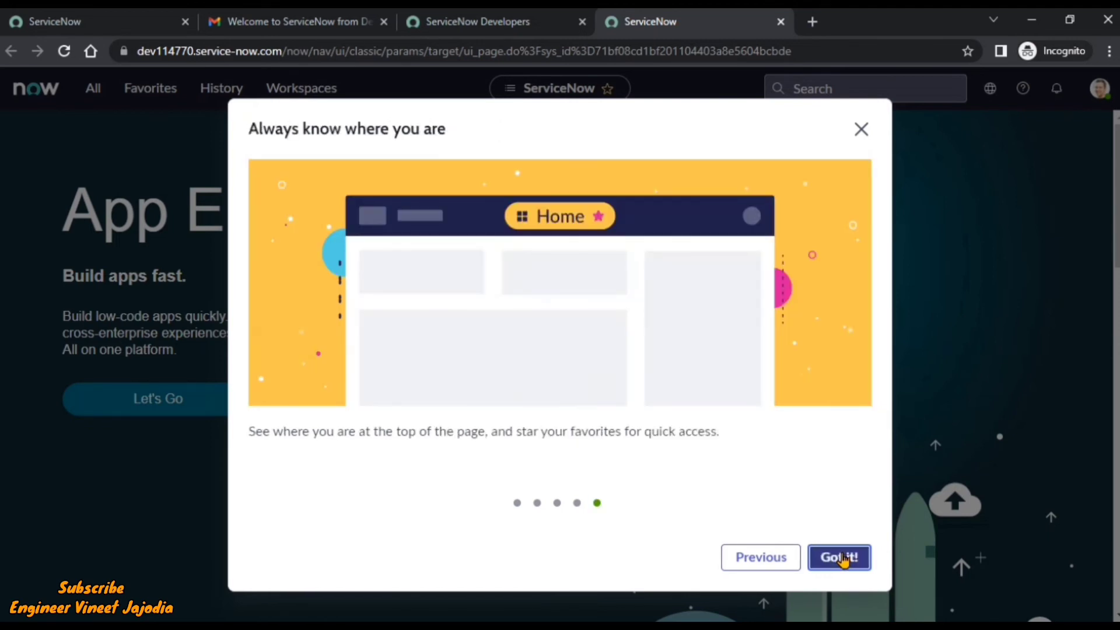
click(842, 557)
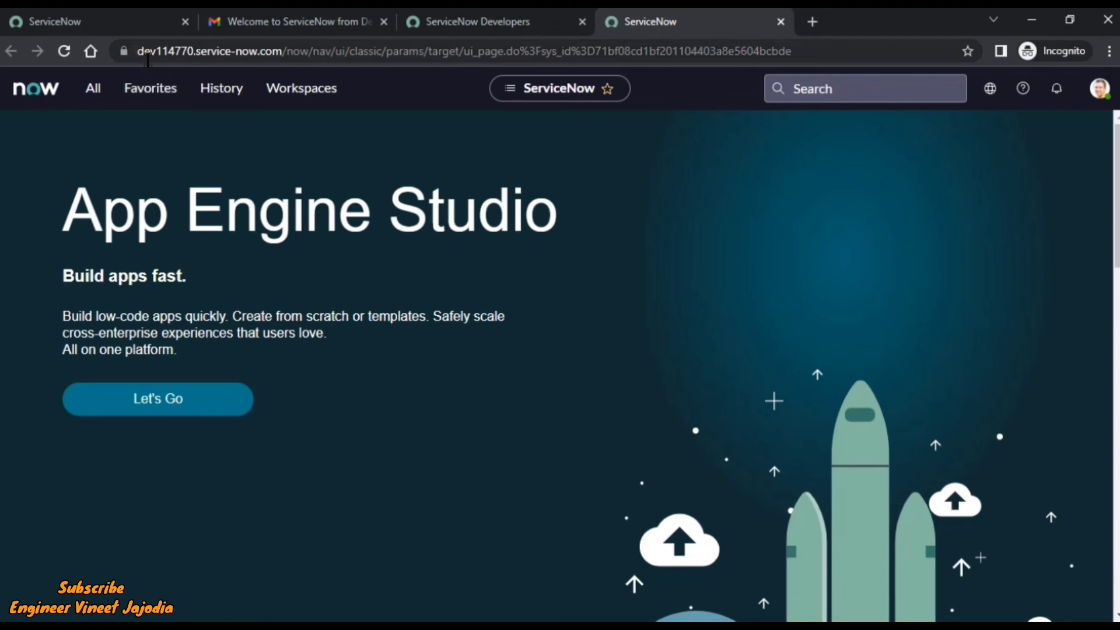
drag(139, 51, 195, 52)
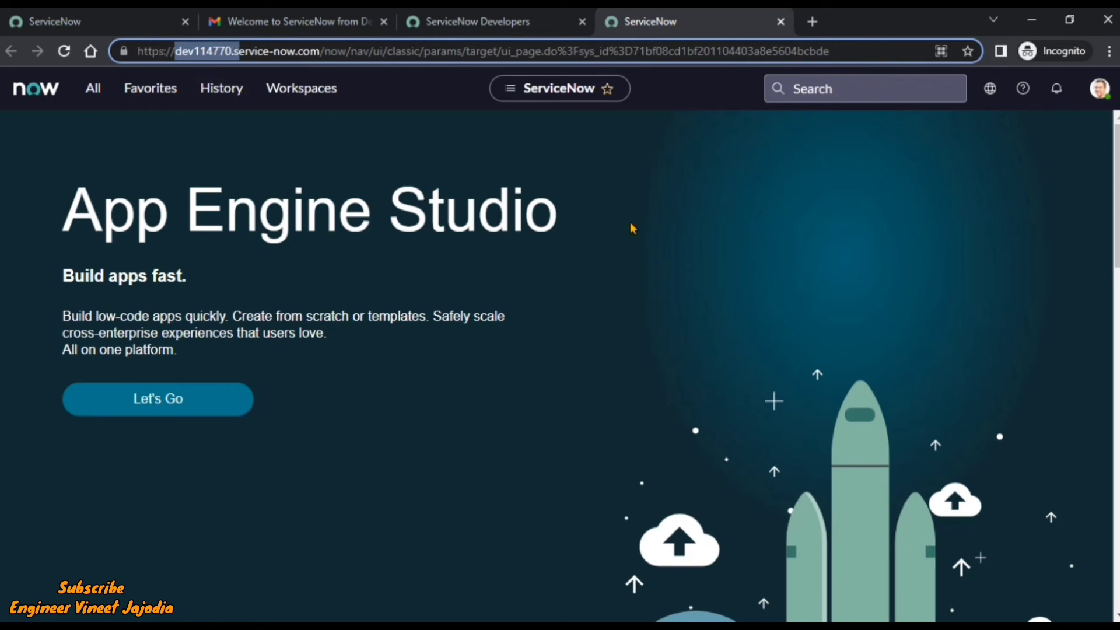
click(563, 290)
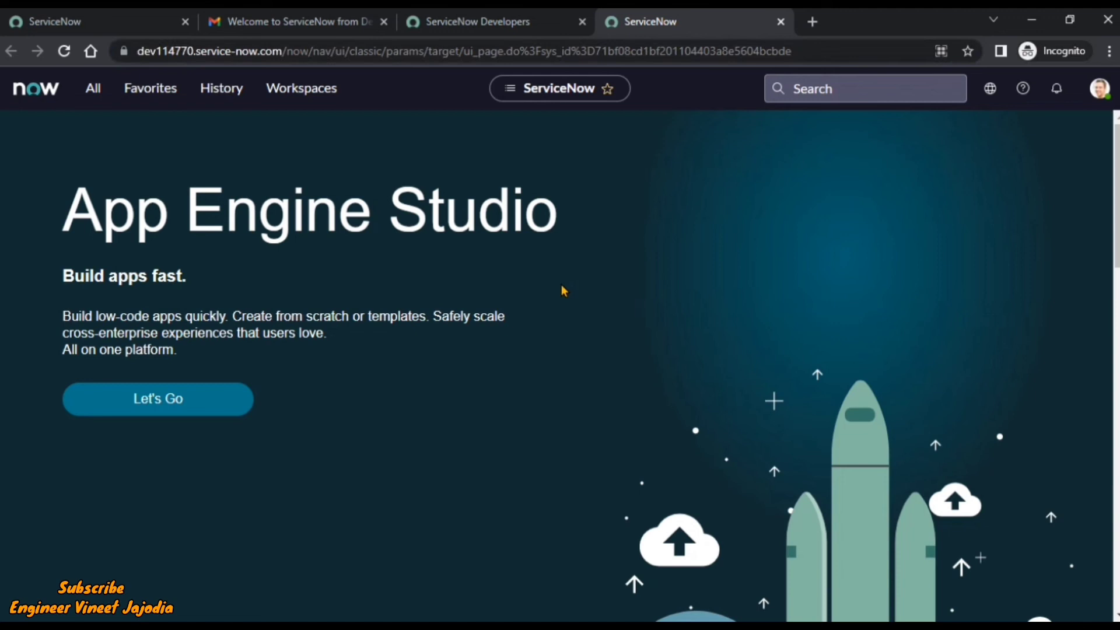